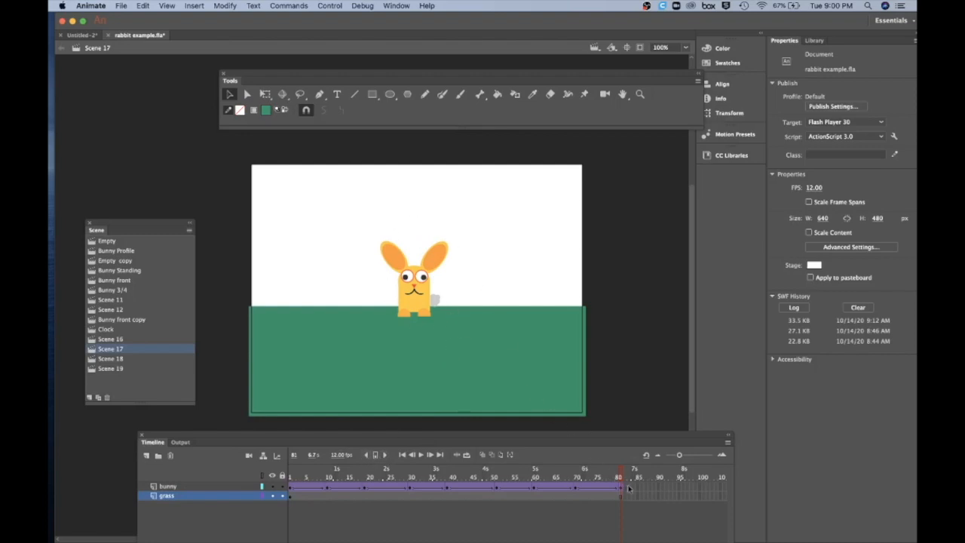
Remove the classic tweens from all frames of the bunny layer
{"action": "left_click_drag", "start_coordinate": [622, 472], "coordinate": [291, 489]}
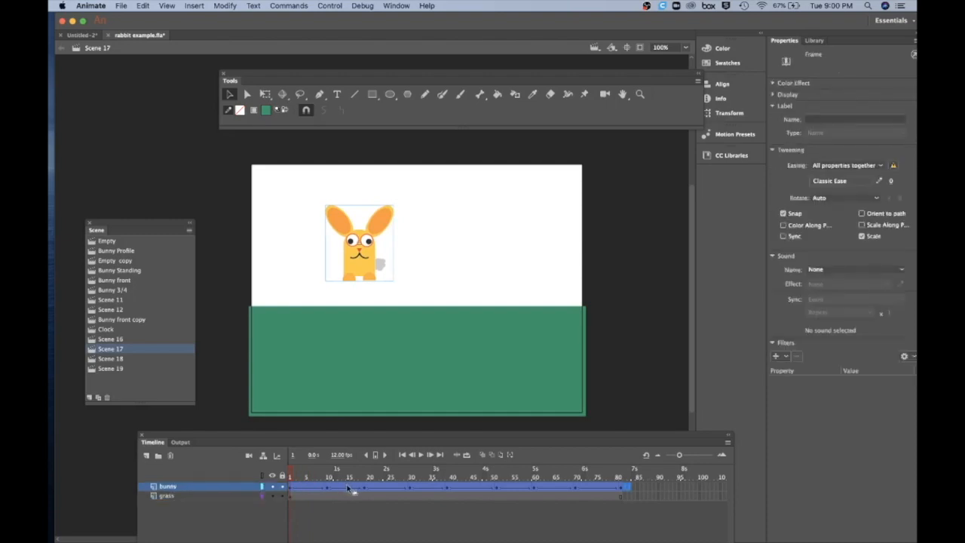
{"action": "right_click", "coordinate": [349, 488]}
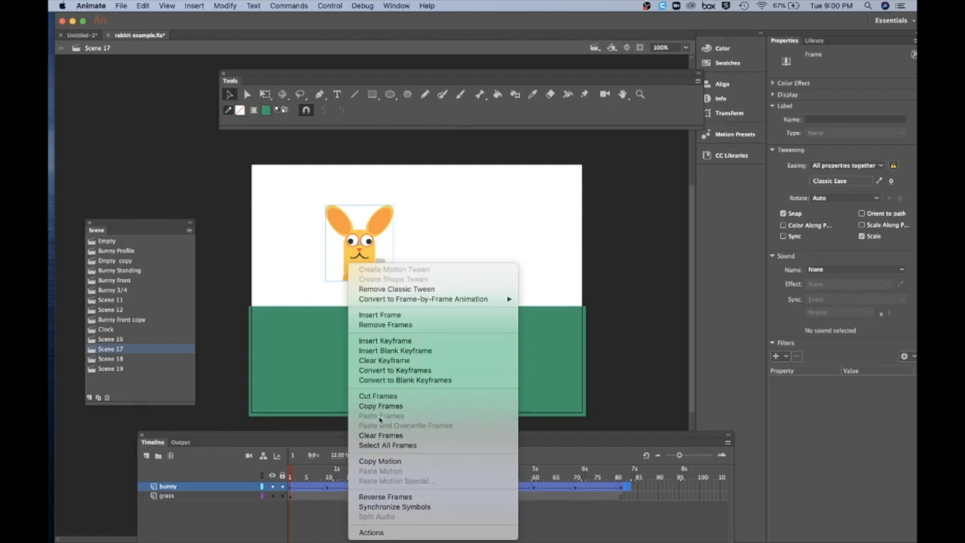
{"action": "left_click", "coordinate": [383, 291]}
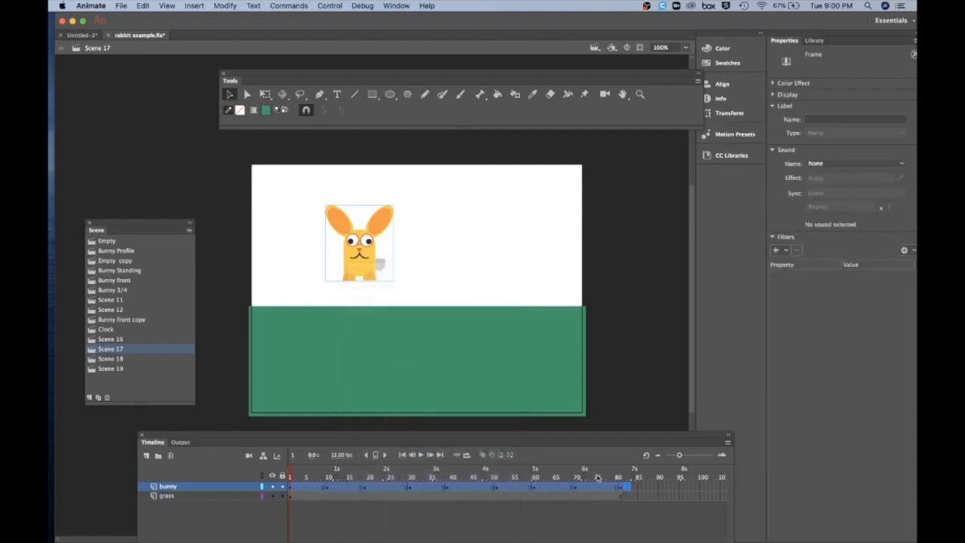
{"action": "left_click", "coordinate": [637, 488]}
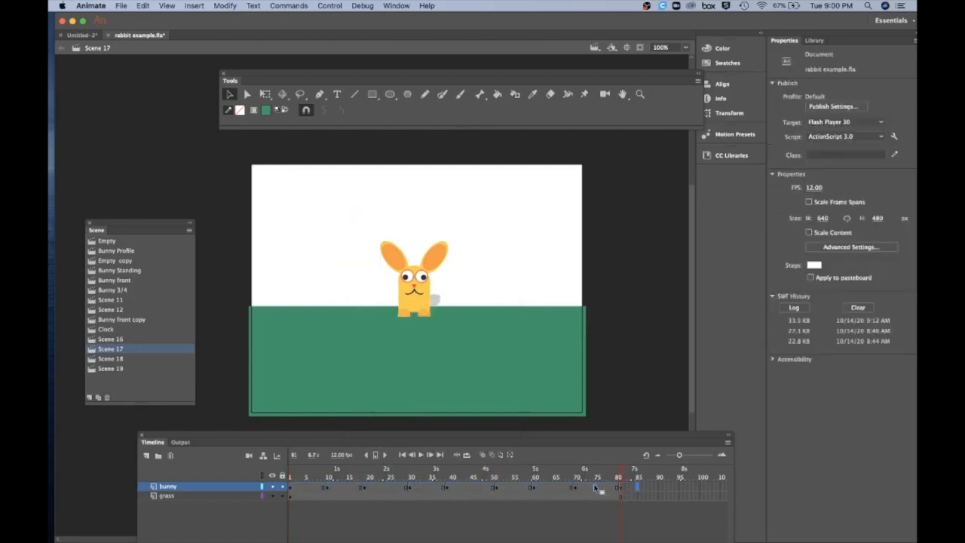
{"action": "left_click", "coordinate": [548, 487]}
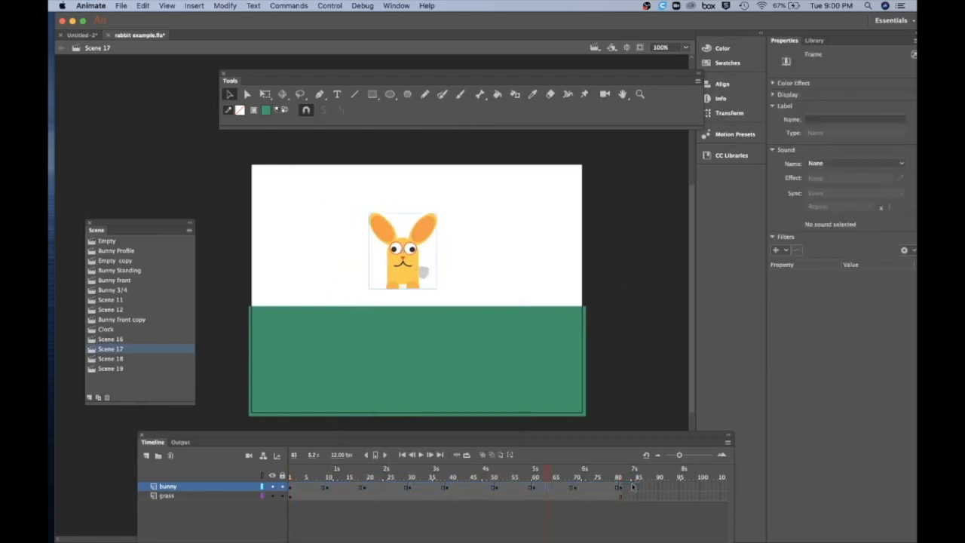
Remove all frames of the bunny layer from frame 2 onward, keeping only the first keyframe
{"action": "left_click_drag", "start_coordinate": [635, 487], "coordinate": [296, 489]}
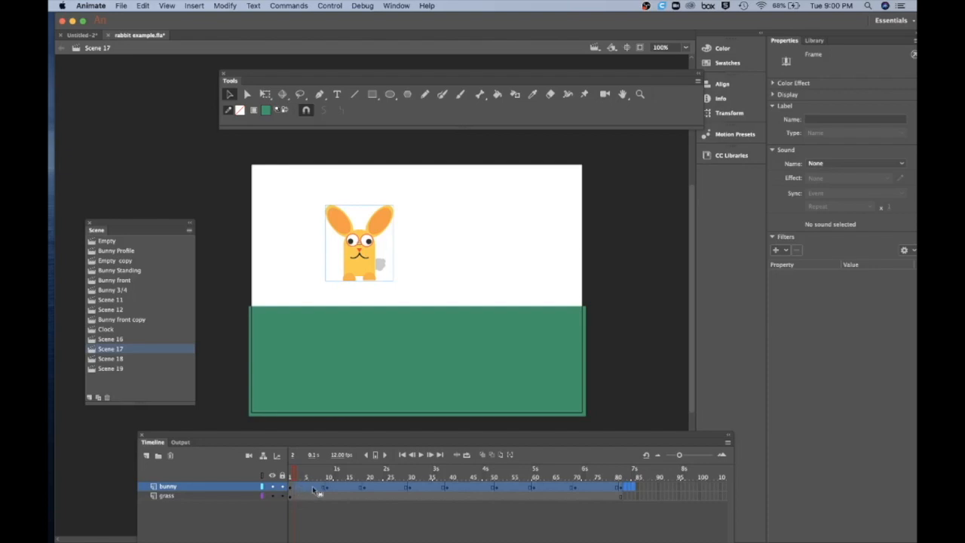
{"action": "right_click", "coordinate": [314, 490]}
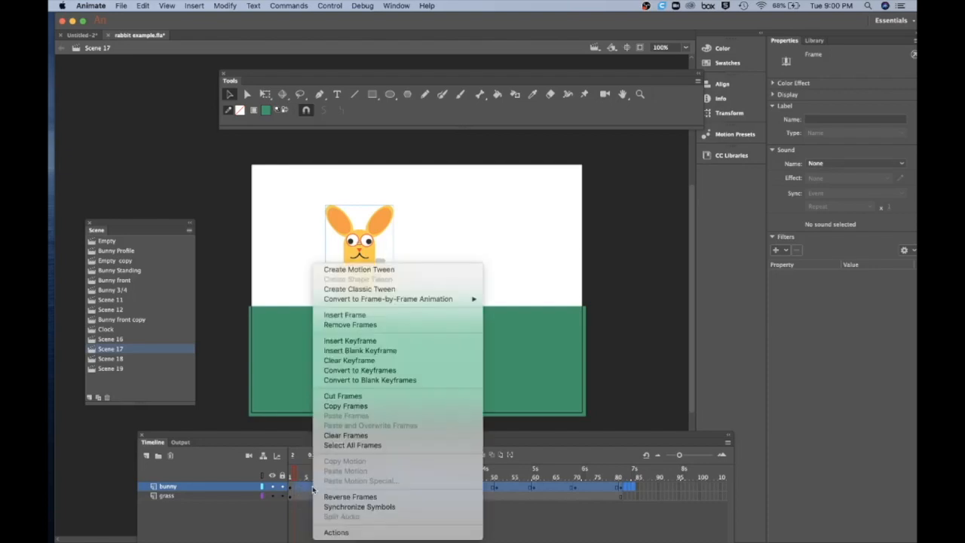
{"action": "left_click", "coordinate": [346, 326]}
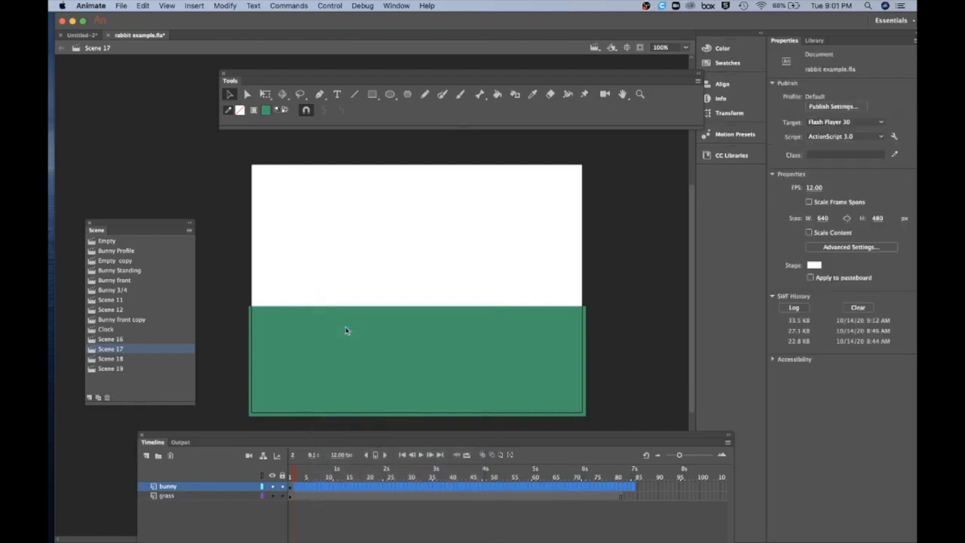
Move the bunny in frame 1 onto the middle of the grass edge, at about X 318, Y 245
{"action": "left_click", "coordinate": [291, 488]}
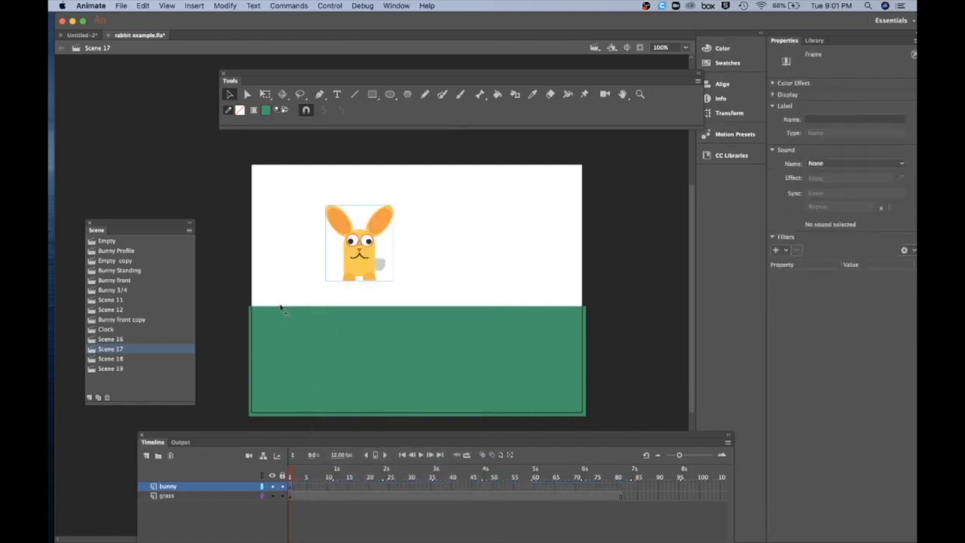
{"action": "left_click", "coordinate": [232, 95]}
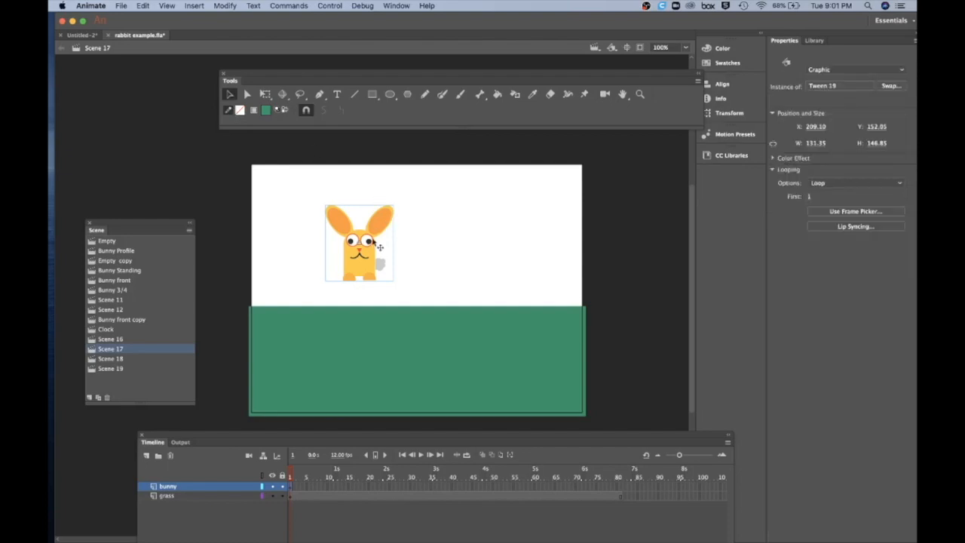
{"action": "left_click_drag", "start_coordinate": [375, 256], "coordinate": [427, 304]}
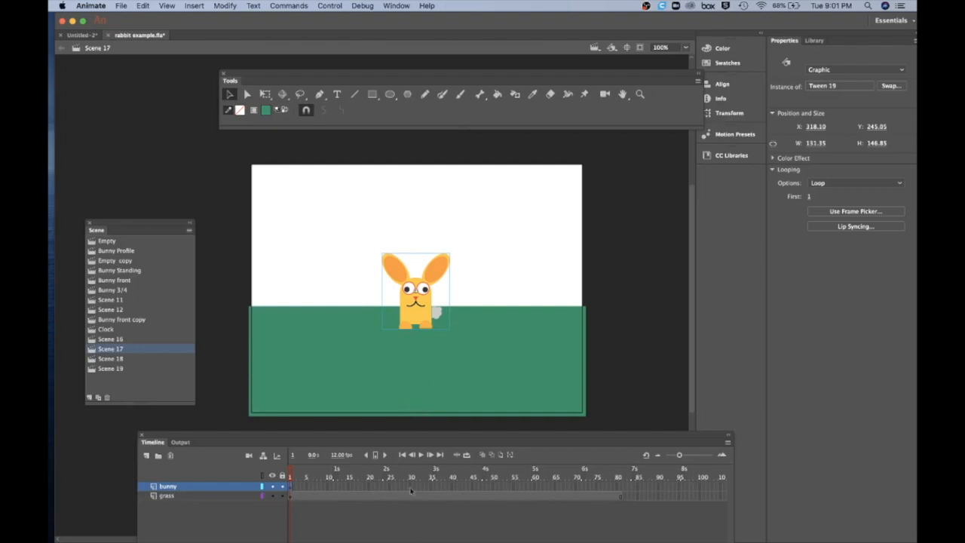
Insert keyframes on the bunny layer at frames 24 and 36
{"action": "left_click", "coordinate": [386, 489]}
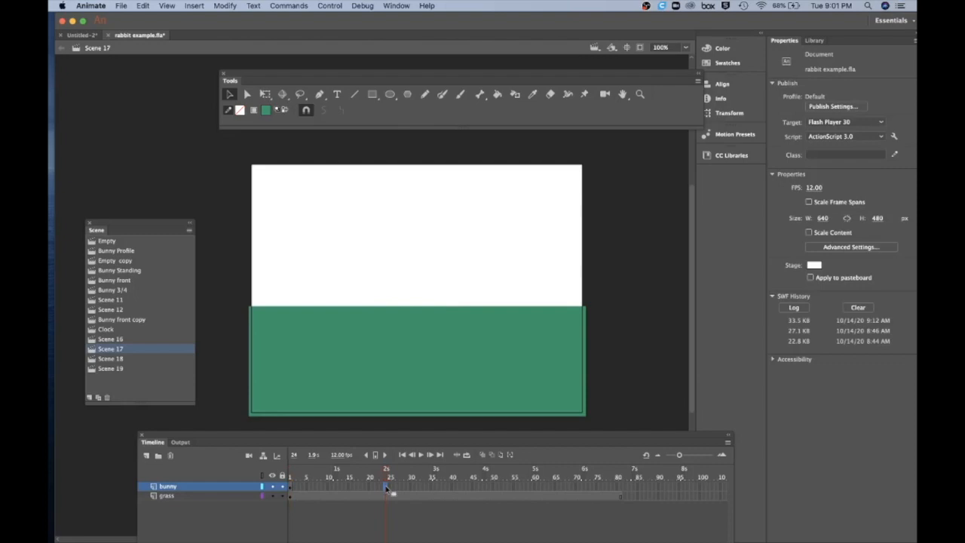
{"action": "left_click", "coordinate": [385, 488]}
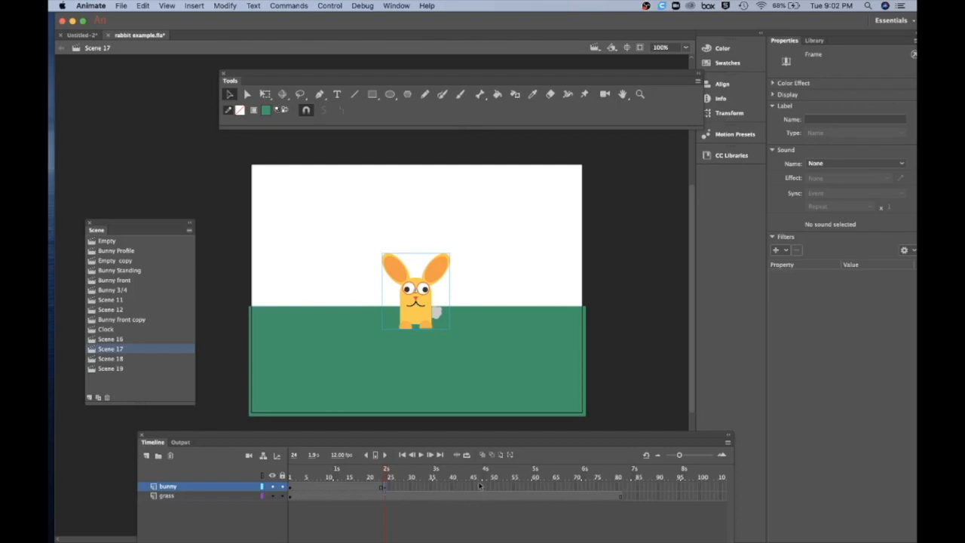
{"action": "left_click", "coordinate": [435, 487]}
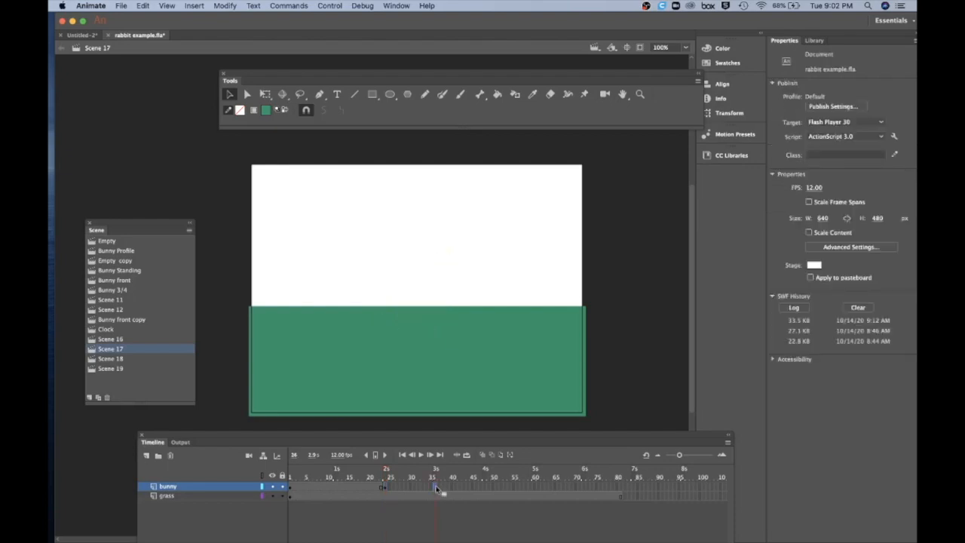
{"action": "key", "text": "F6"}
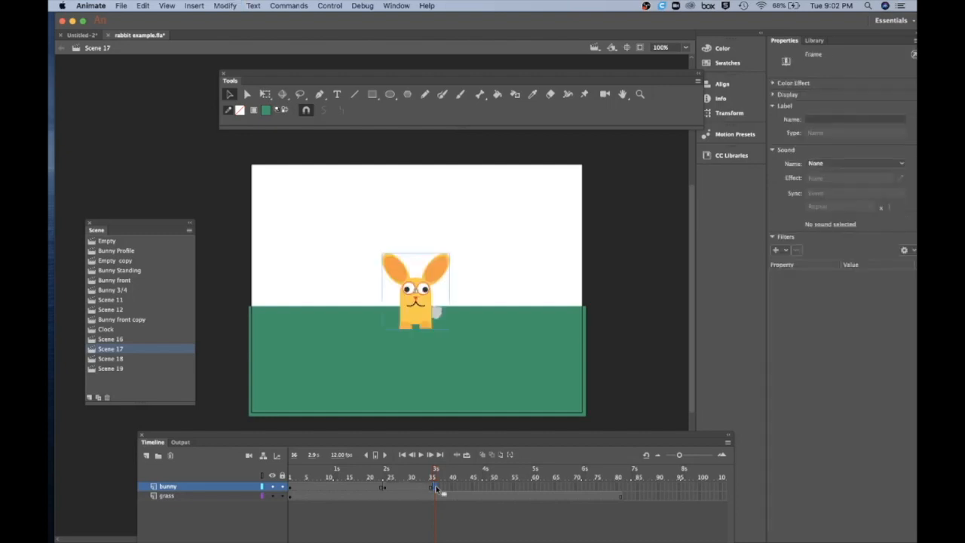
Create classic tweens across frames 1 to 36 of the bunny layer
{"action": "left_click", "coordinate": [290, 489]}
{"action": "left_click", "coordinate": [434, 488]}
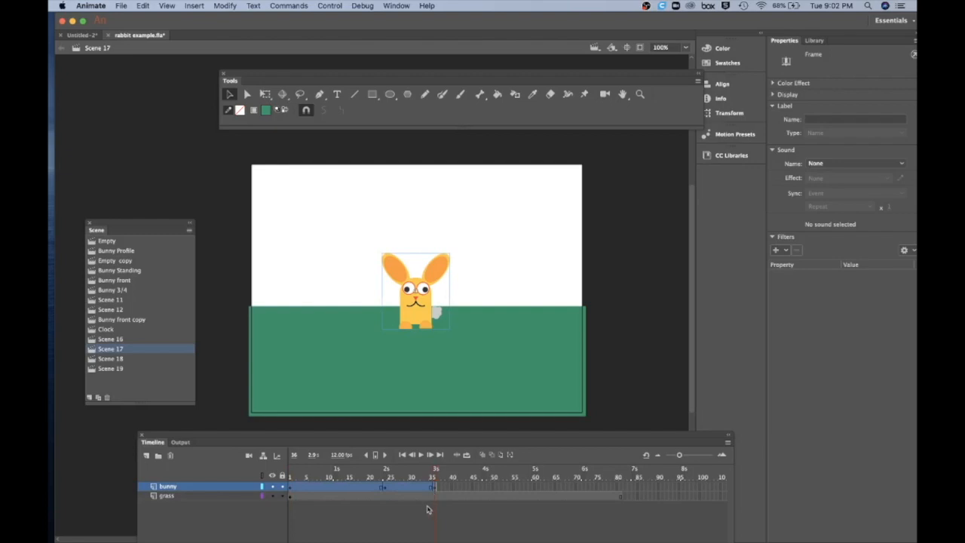
{"action": "right_click", "coordinate": [360, 490]}
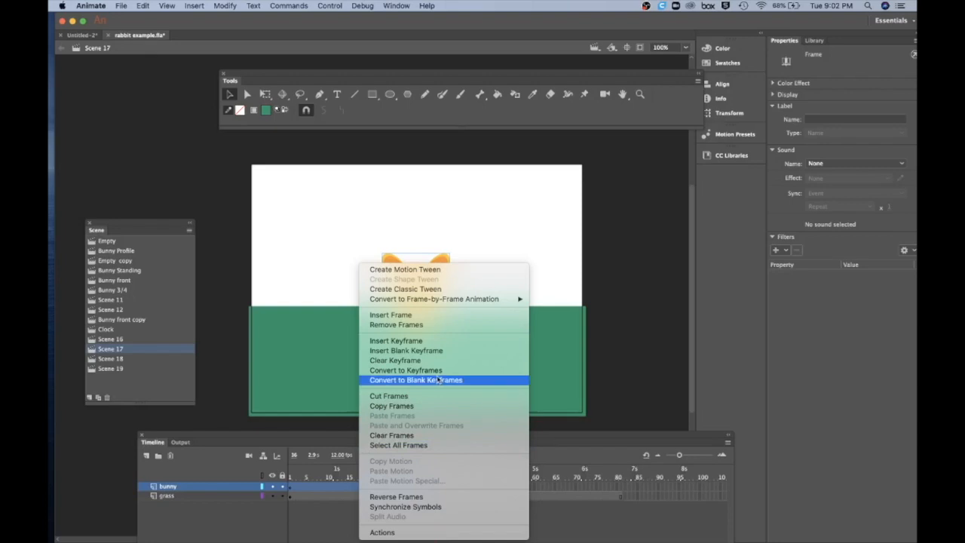
{"action": "left_click", "coordinate": [417, 289]}
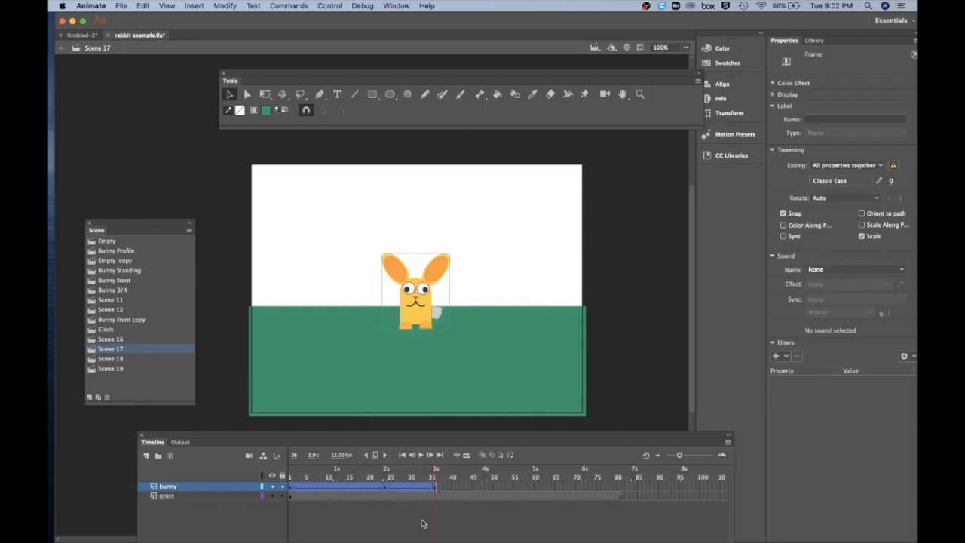
{"action": "left_click", "coordinate": [424, 524]}
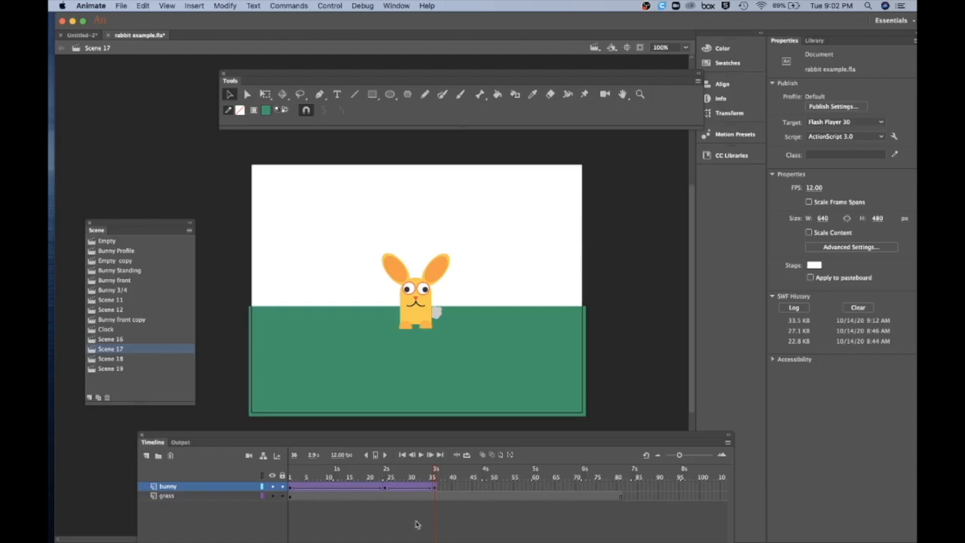
Enlarge the bunny at frame 36 with Free Transform to about 282 × 315 px
{"action": "left_click", "coordinate": [437, 487]}
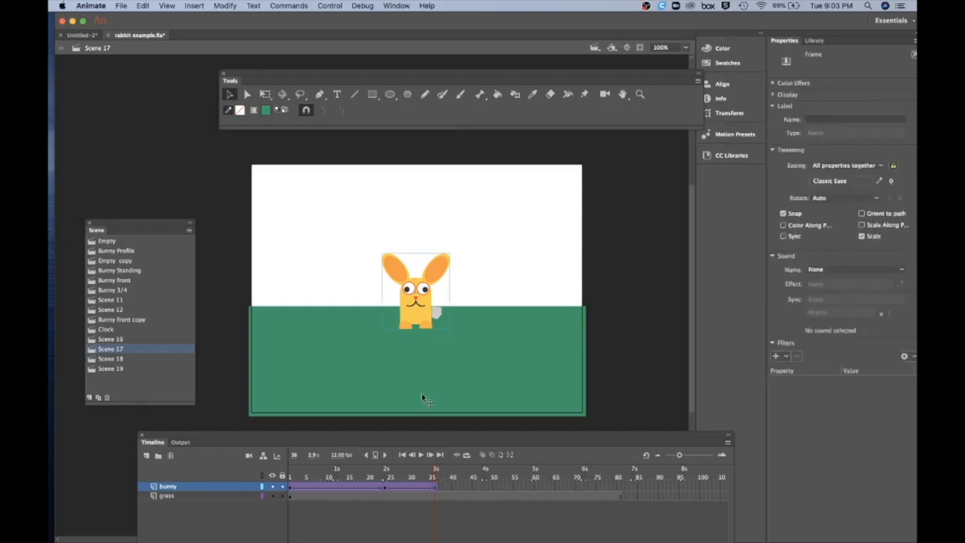
{"action": "left_click", "coordinate": [266, 95]}
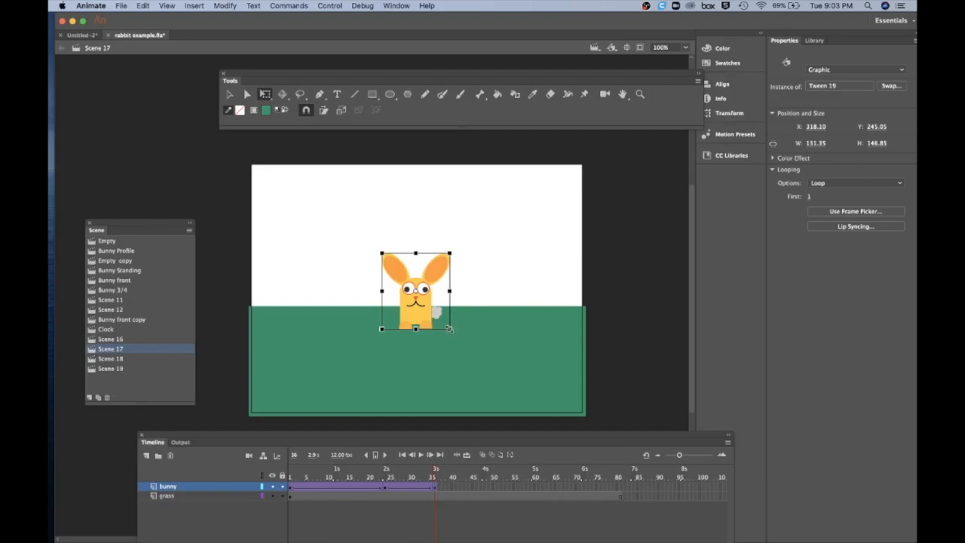
{"action": "left_click_drag", "start_coordinate": [450, 329], "coordinate": [494, 373]}
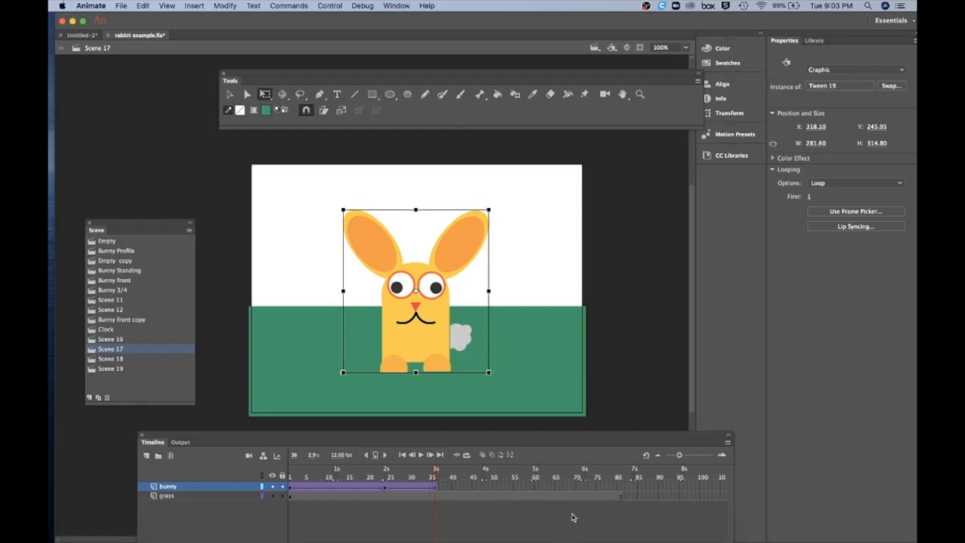
Insert bunny keyframes at frames 55 and 65, and shrink the bunny at frame 65 to about 142 × 159 px
{"action": "left_click", "coordinate": [516, 489]}
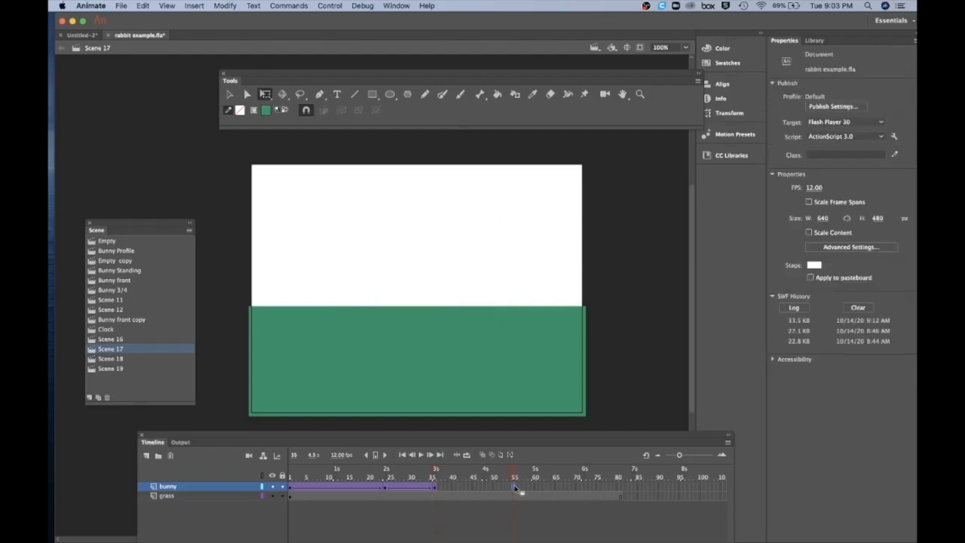
{"action": "key", "text": "F6"}
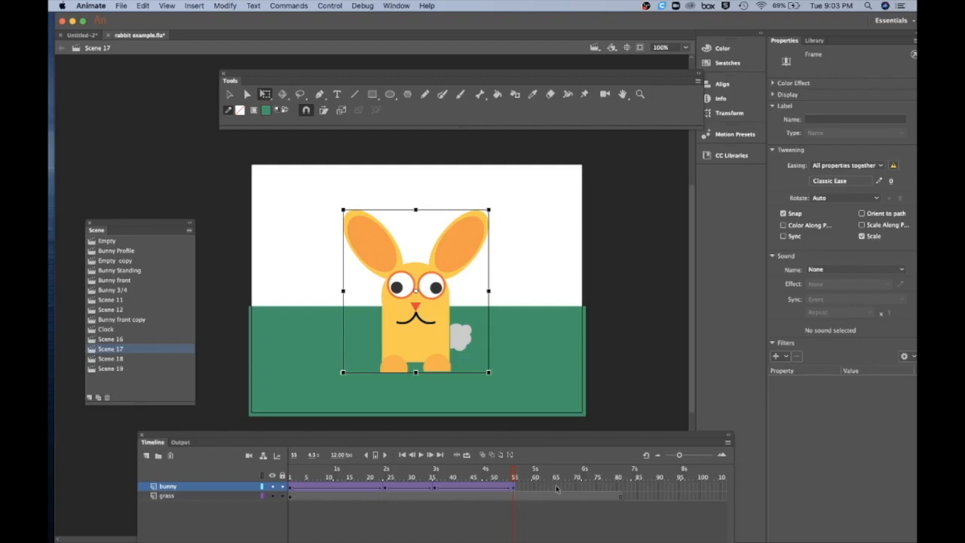
{"action": "left_click", "coordinate": [558, 488]}
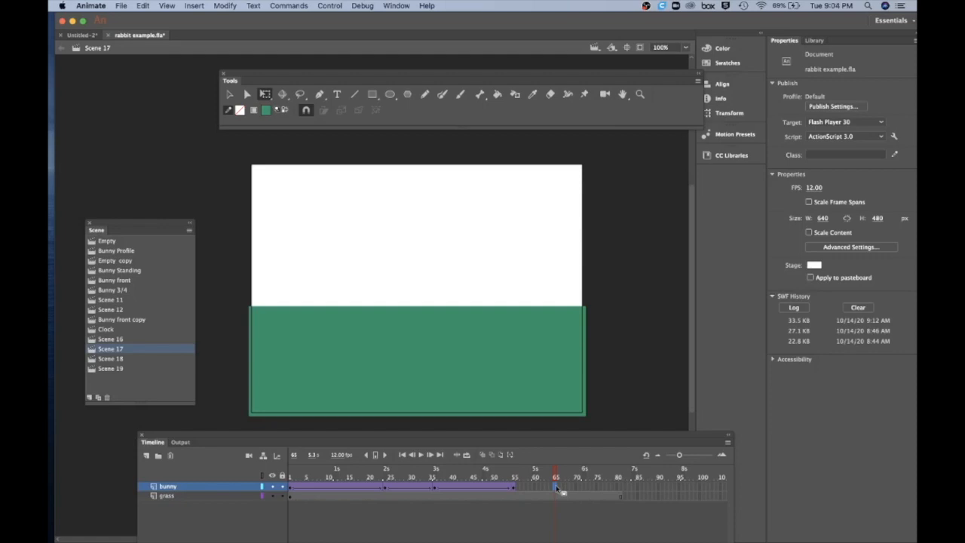
{"action": "key", "text": "F6"}
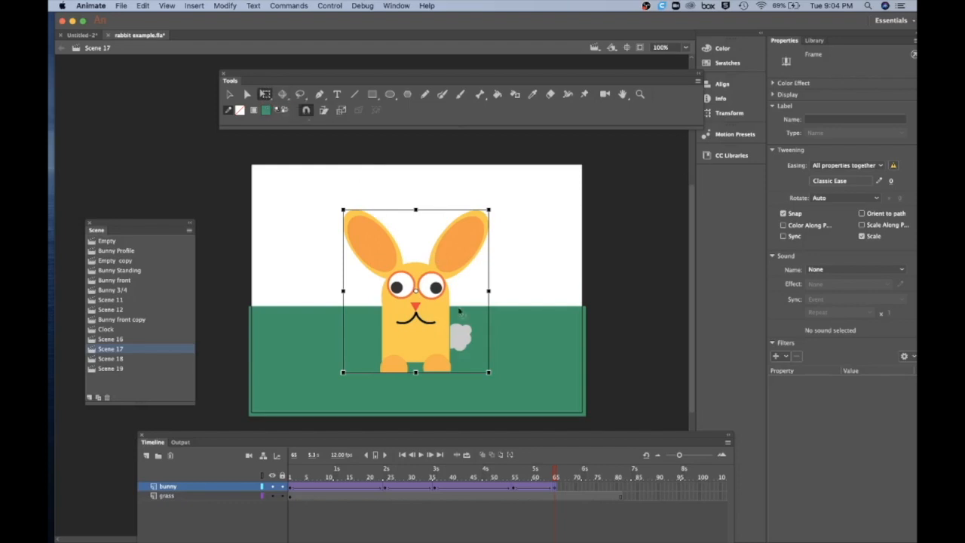
{"action": "left_click_drag", "start_coordinate": [490, 372], "coordinate": [452, 331]}
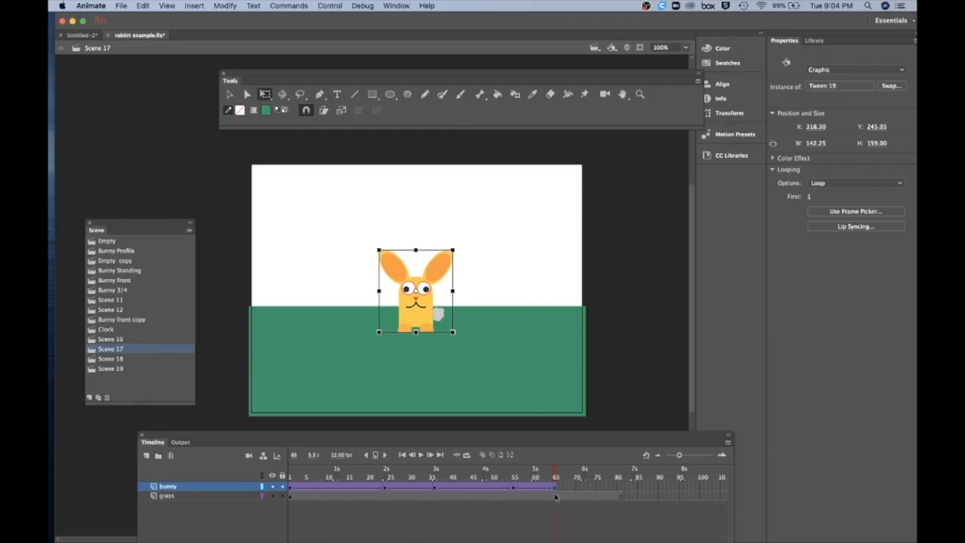
Insert a keyframe on the bunny layer at frame 81, where the grass layer ends
{"action": "left_click", "coordinate": [621, 491]}
{"action": "left_click", "coordinate": [621, 490]}
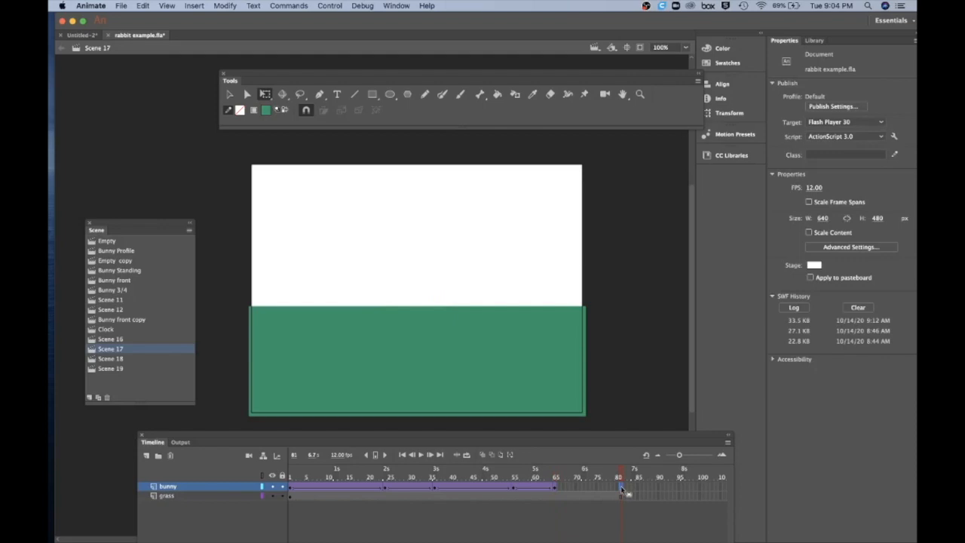
{"action": "key", "text": "F6"}
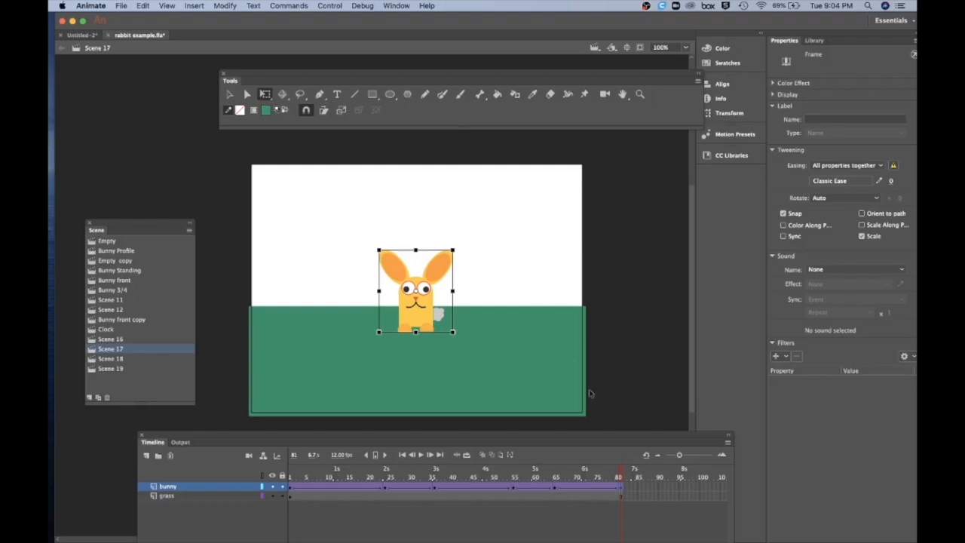
Preview the bunny animation with Test Scene and close the preview
{"action": "left_click", "coordinate": [332, 6]}
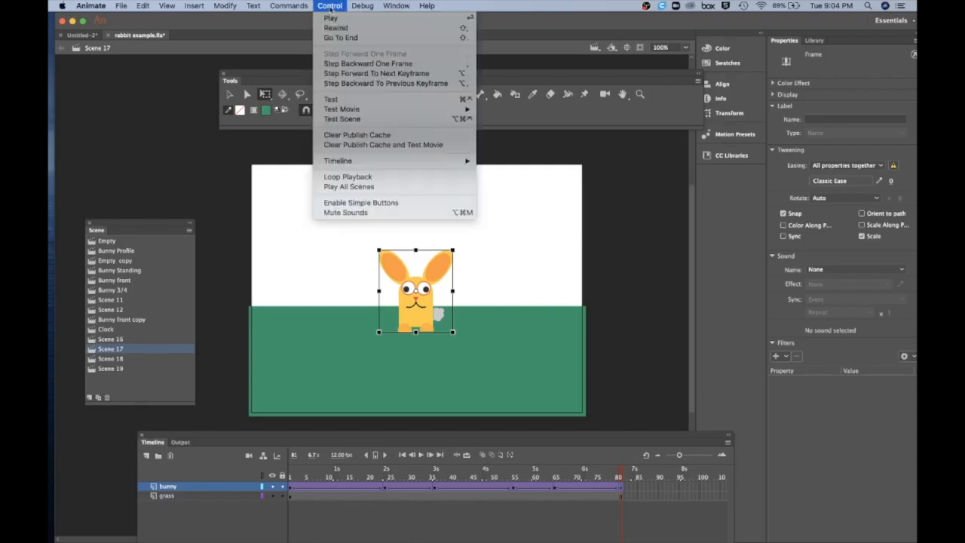
{"action": "left_click", "coordinate": [341, 119]}
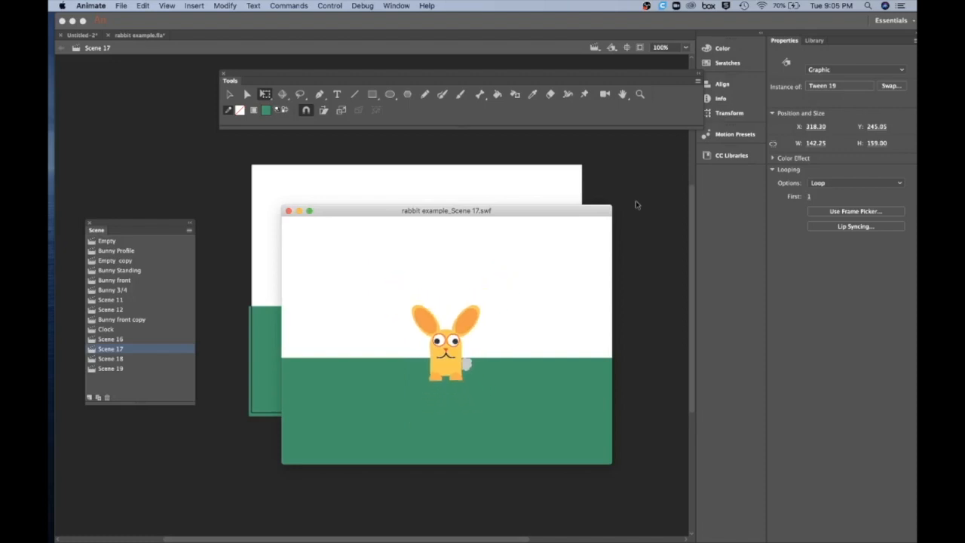
{"action": "left_click", "coordinate": [288, 212]}
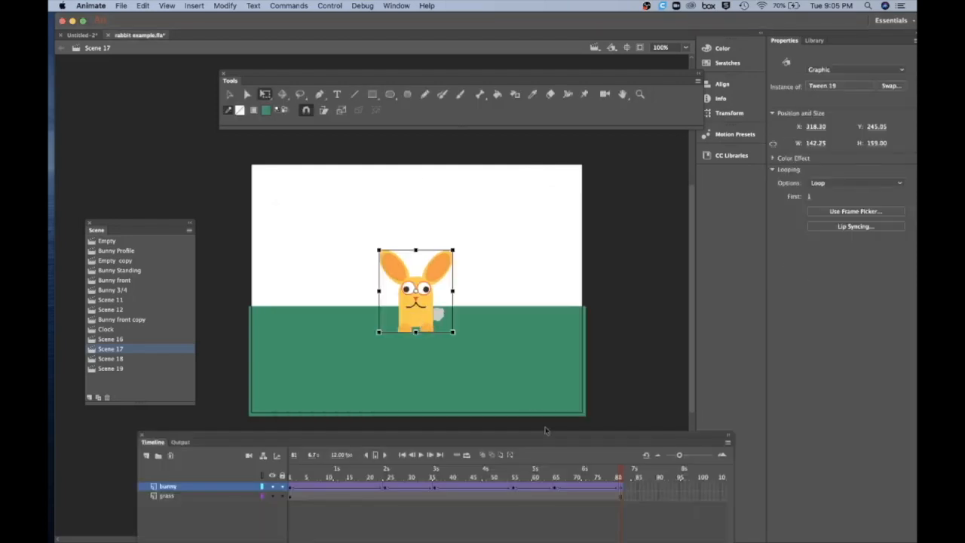
Replace the bunny at frame 81 with a copy of the frame 1 bunny, pasted in place
{"action": "left_click", "coordinate": [622, 490]}
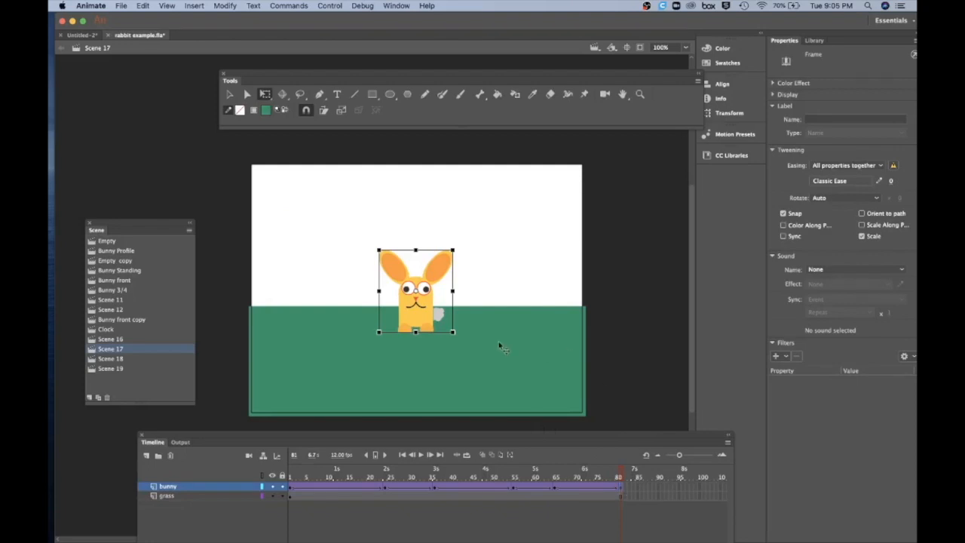
{"action": "key", "text": "Delete"}
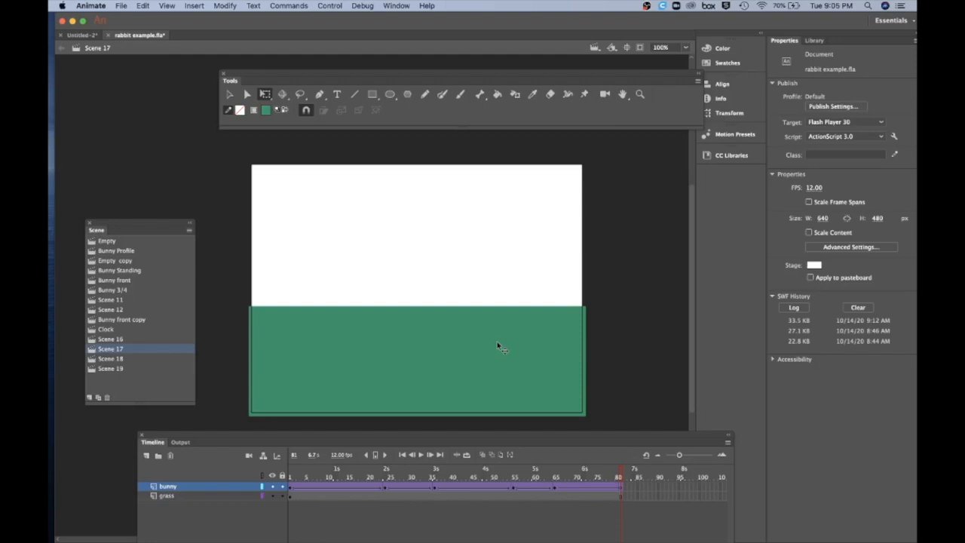
{"action": "left_click", "coordinate": [291, 491]}
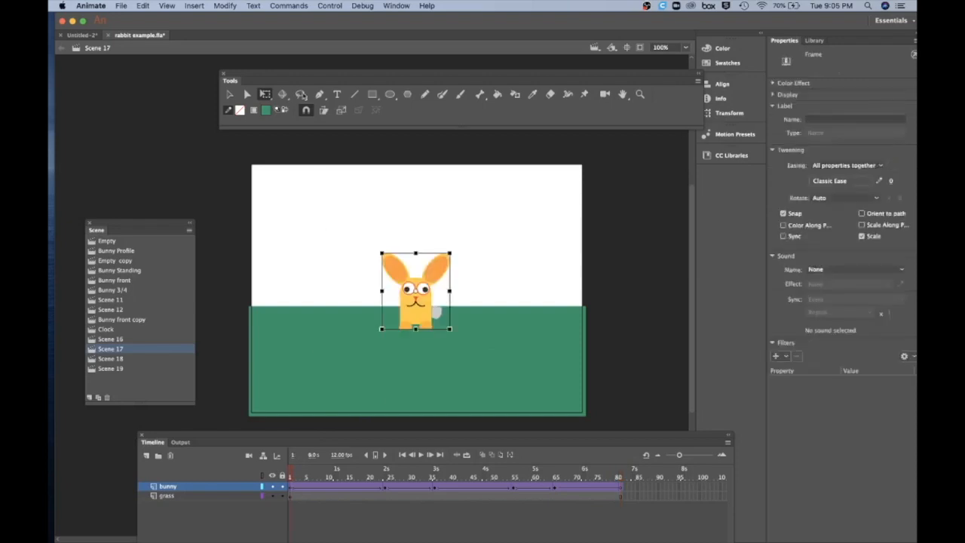
{"action": "left_click", "coordinate": [143, 5]}
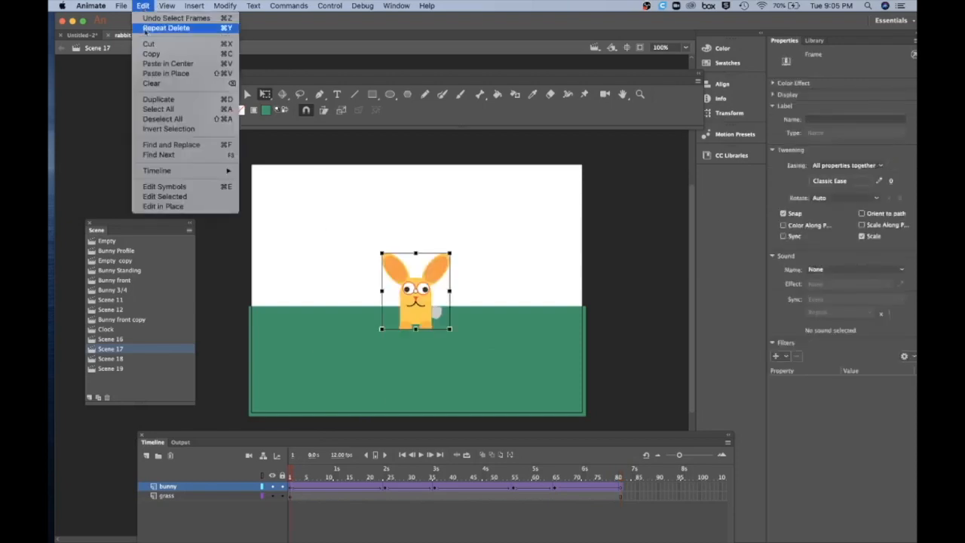
{"action": "left_click", "coordinate": [151, 54]}
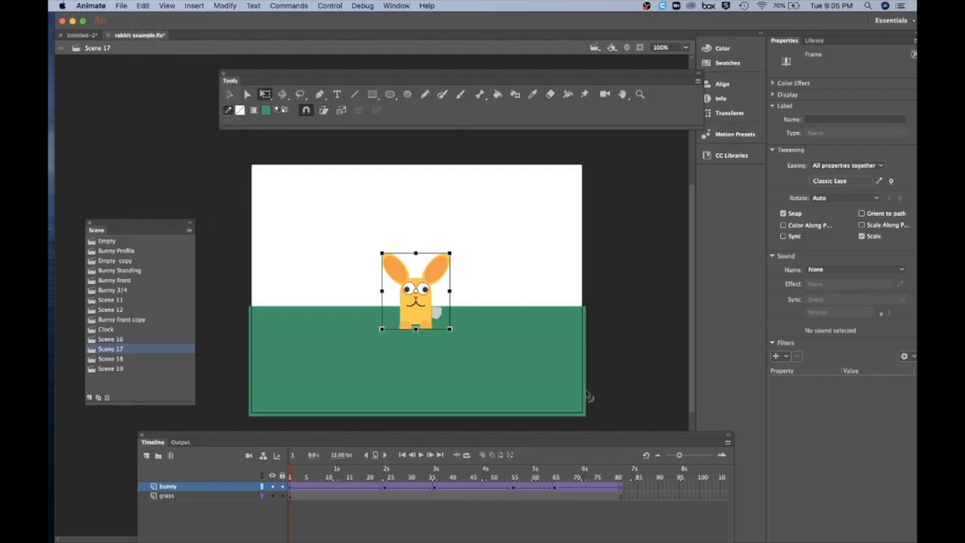
{"action": "left_click", "coordinate": [621, 490]}
{"action": "left_click", "coordinate": [621, 489]}
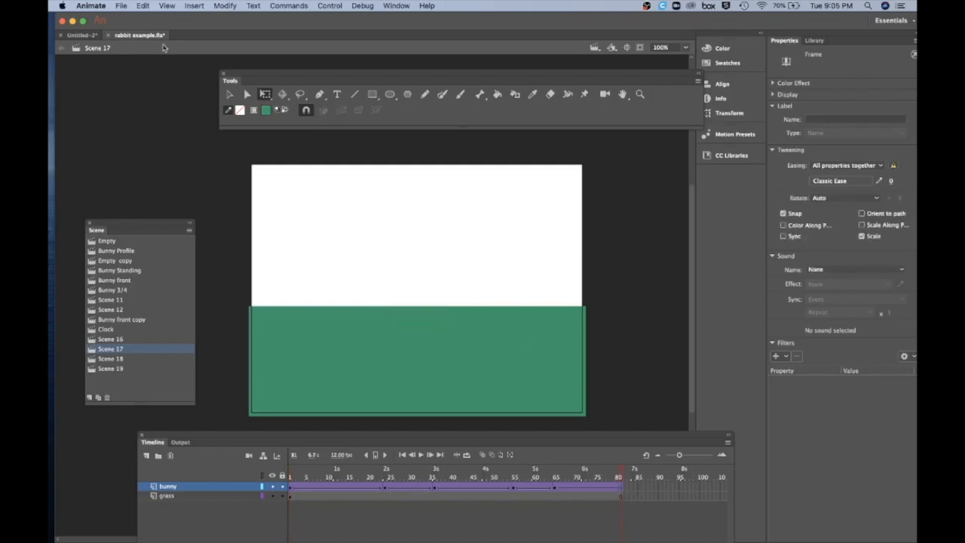
{"action": "left_click", "coordinate": [142, 6]}
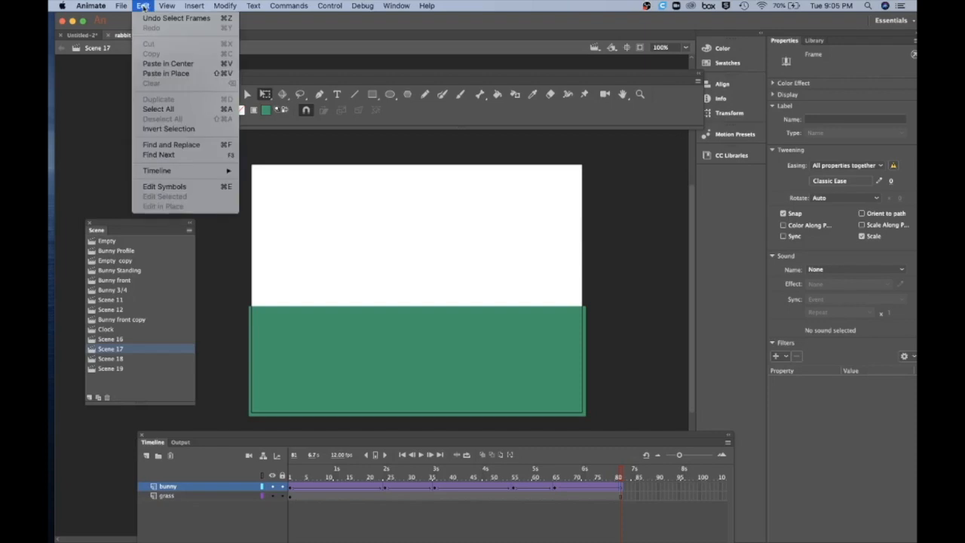
{"action": "left_click", "coordinate": [158, 73]}
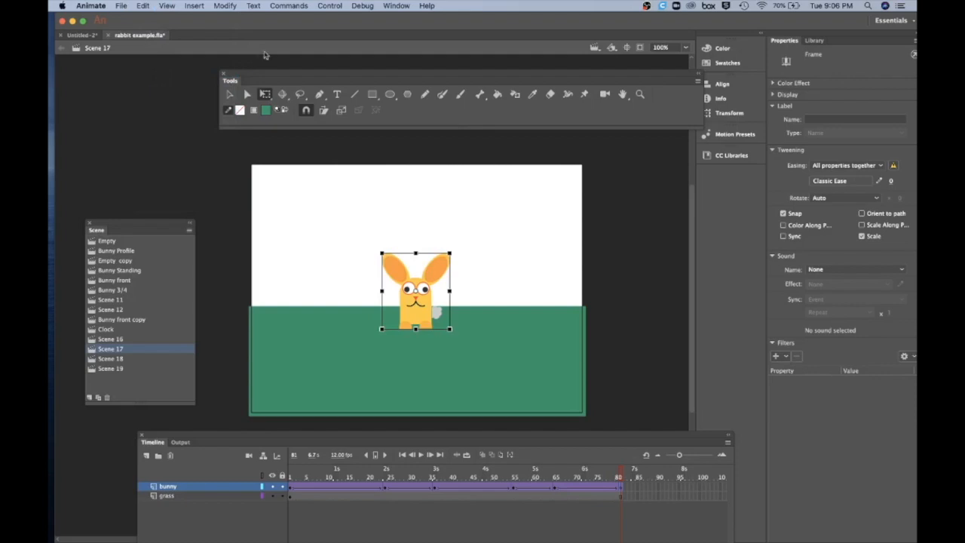
Preview Scene 17 with Test Scene to check how the bunny's ending loops into its start
{"action": "left_click", "coordinate": [330, 6]}
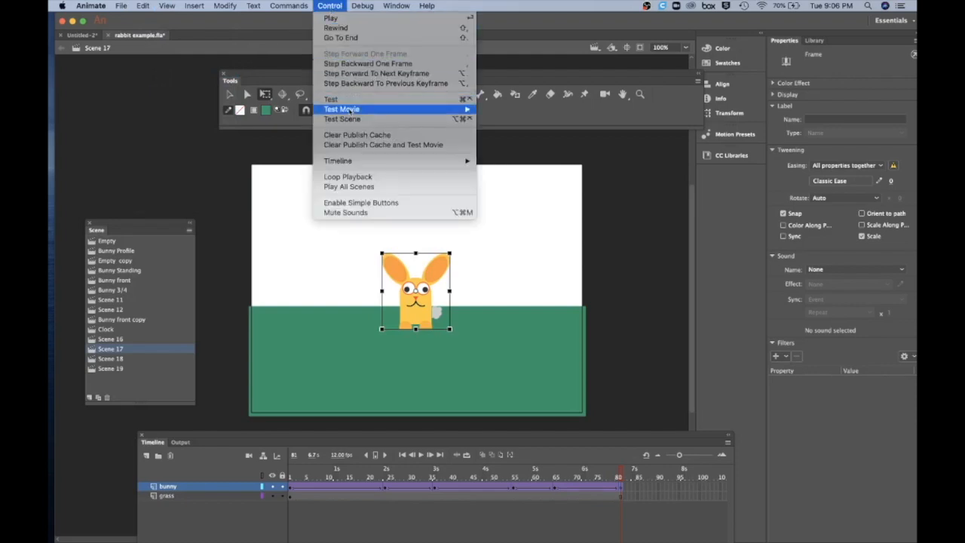
{"action": "left_click", "coordinate": [342, 119]}
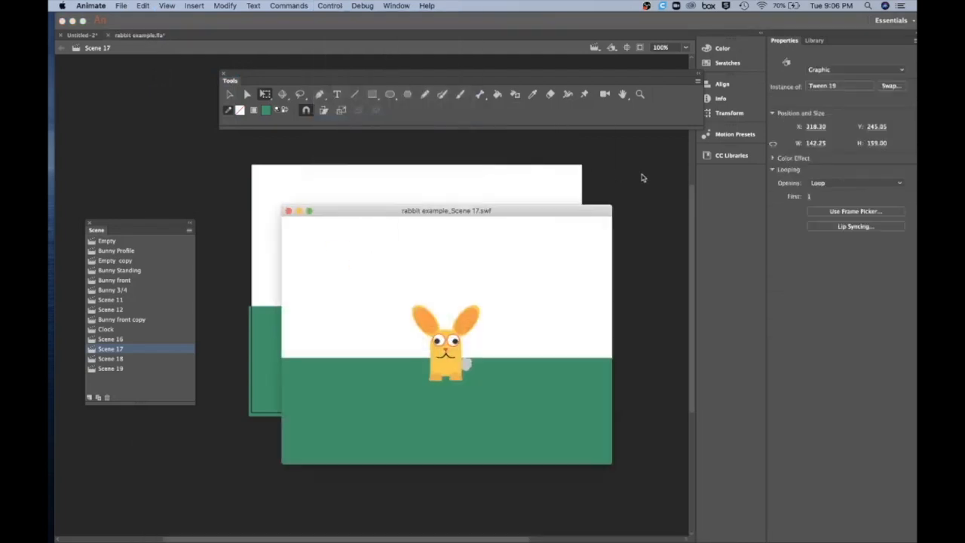